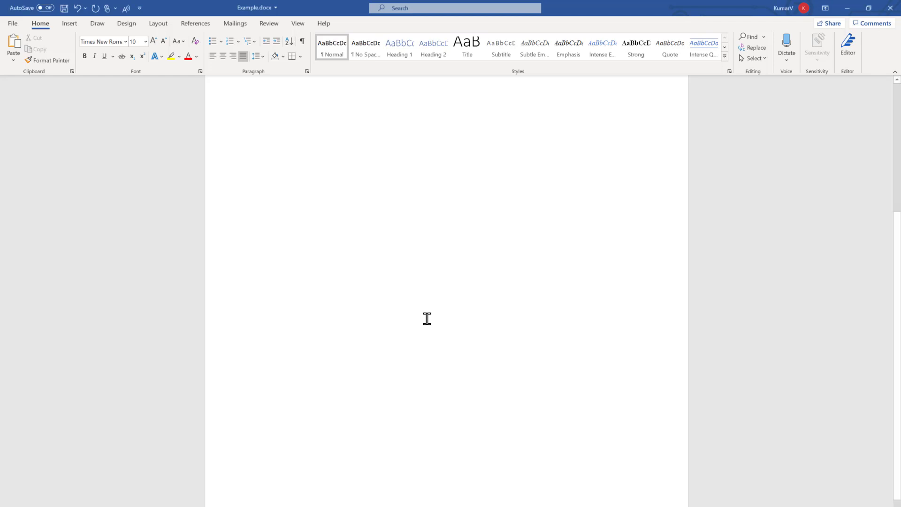
# Step: Scroll up to show the locust heading and paragraph at the top of Example.docx
pyautogui.scroll(8, 427, 319)
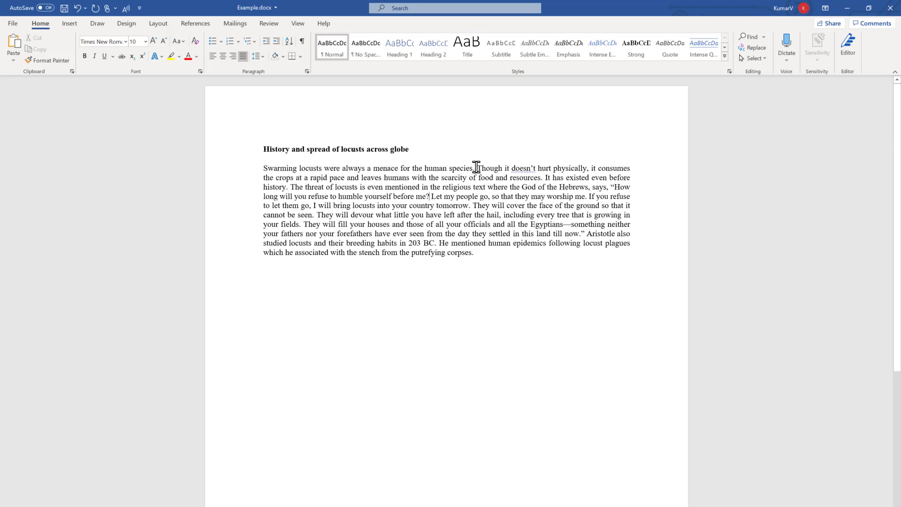
# Step: Select the paragraph's first sentence and toggle bold on and off from the mini toolbar
pyautogui.moveTo(478, 167); pyautogui.dragTo(263, 168)
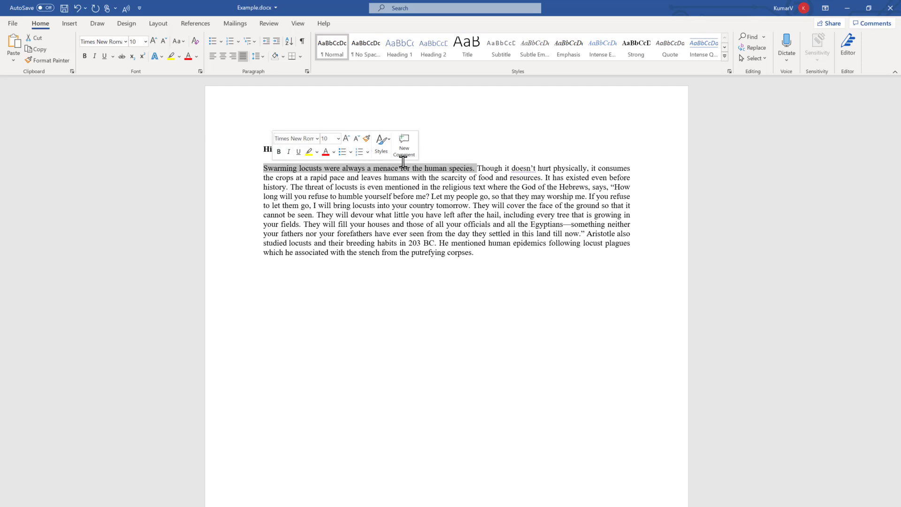
pyautogui.click(279, 152)
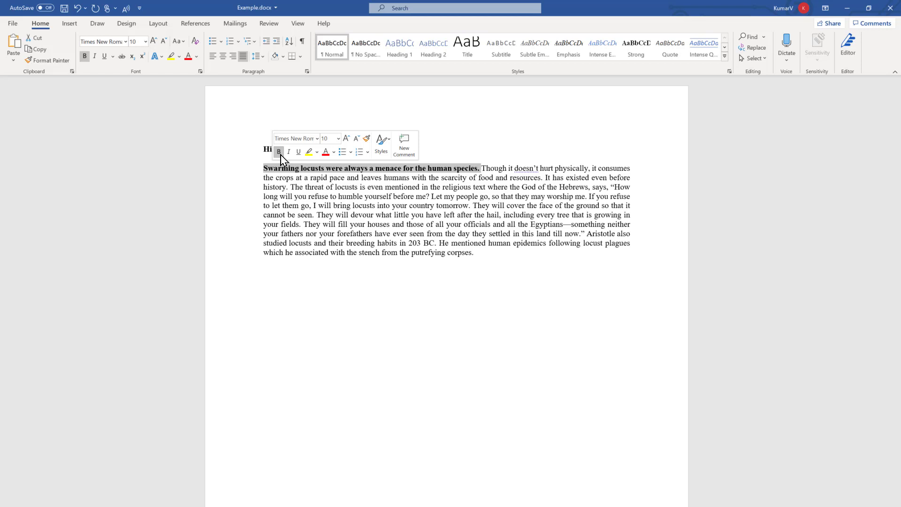
pyautogui.click(281, 156)
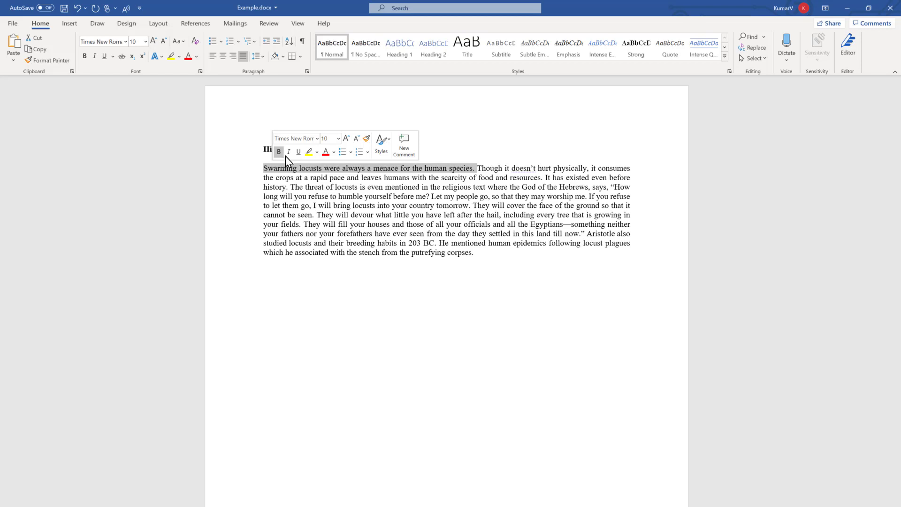
# Step: Reselect the first sentence and toggle Bold on and off twice, leaving it regular
pyautogui.moveTo(455, 167); pyautogui.dragTo(272, 167)
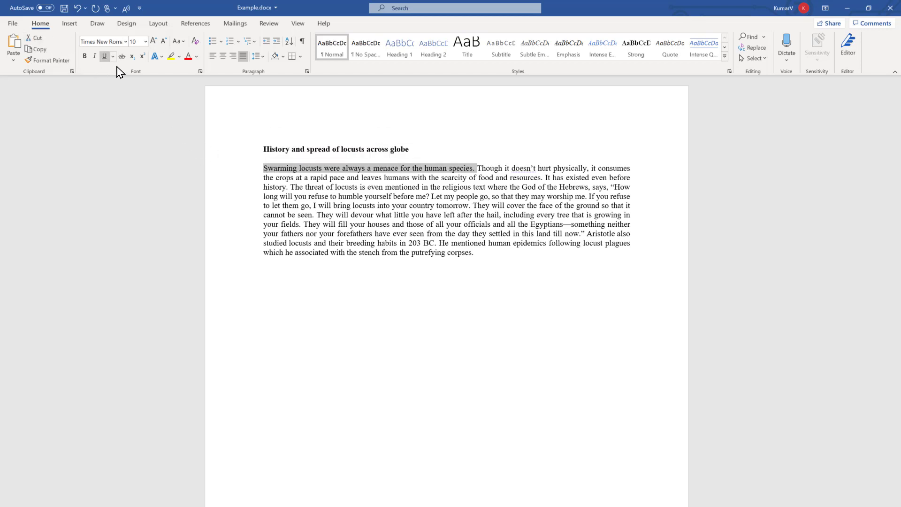
pyautogui.click(85, 57)
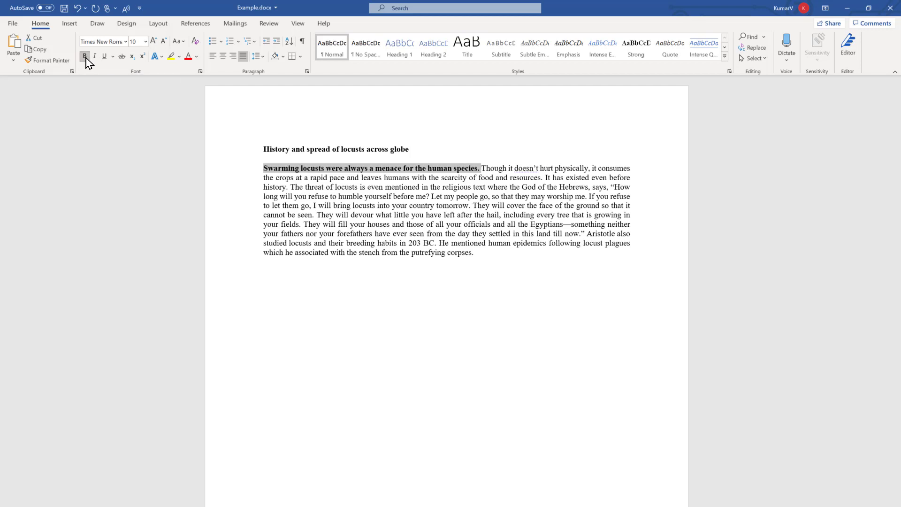
pyautogui.click(87, 61)
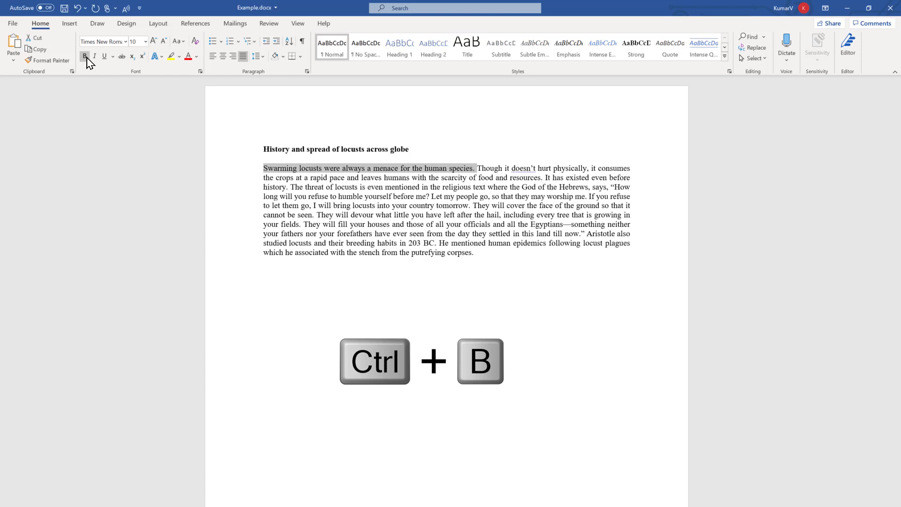
pyautogui.click(86, 57)
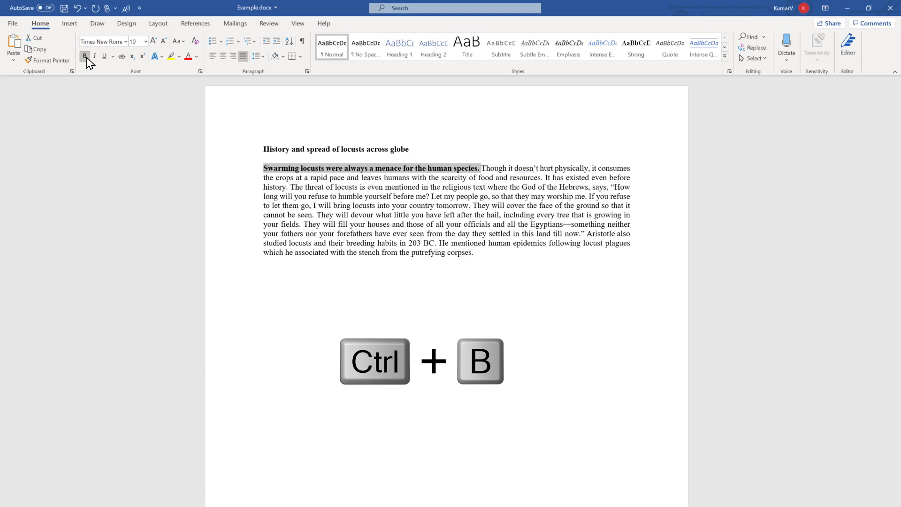
pyautogui.click(87, 58)
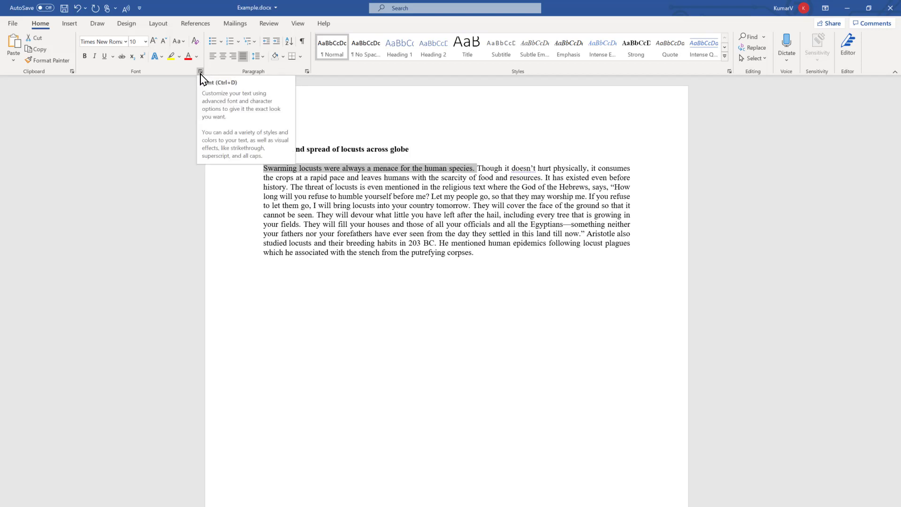
# Step: Set the sentence's font style to Bold in the Font dialog (Ctrl+D)
pyautogui.hotkey('ctrl', 'd')
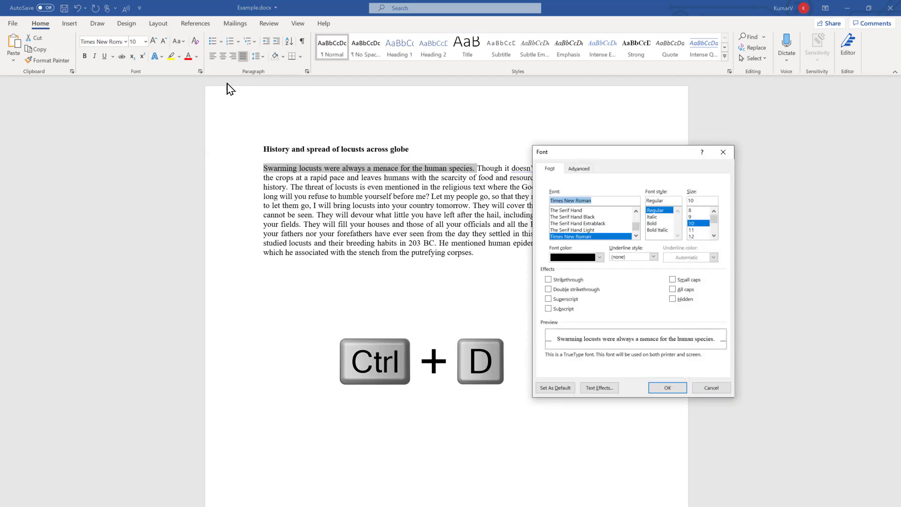
pyautogui.click(655, 224)
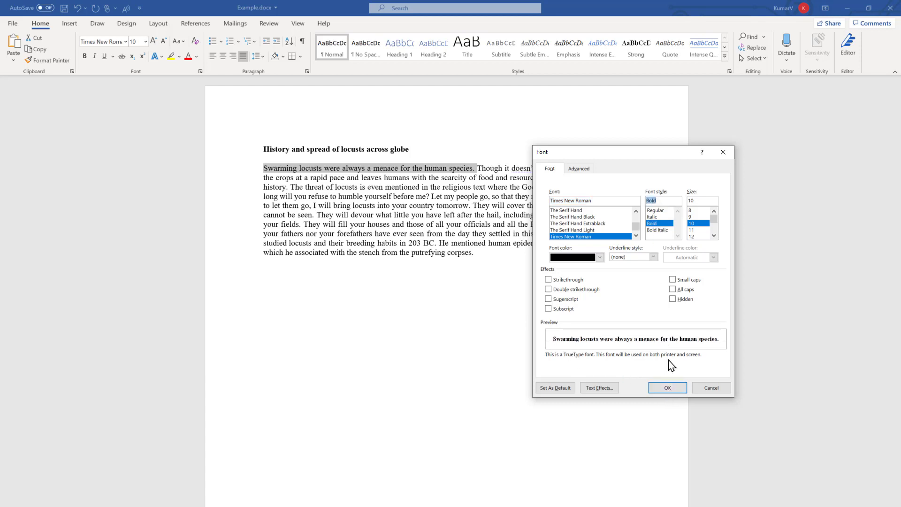
pyautogui.click(667, 388)
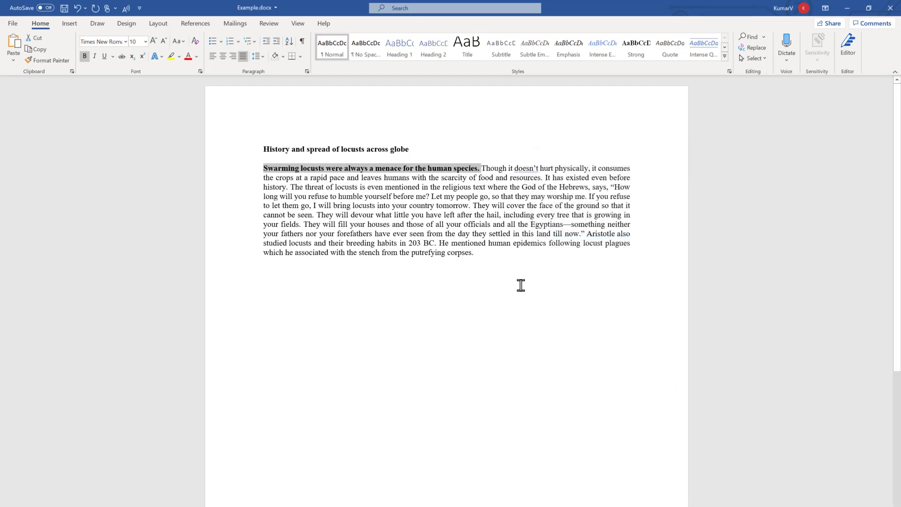
# Step: Change the font style back to Regular in the Font dialog and reselect the sentence
pyautogui.click(201, 72)
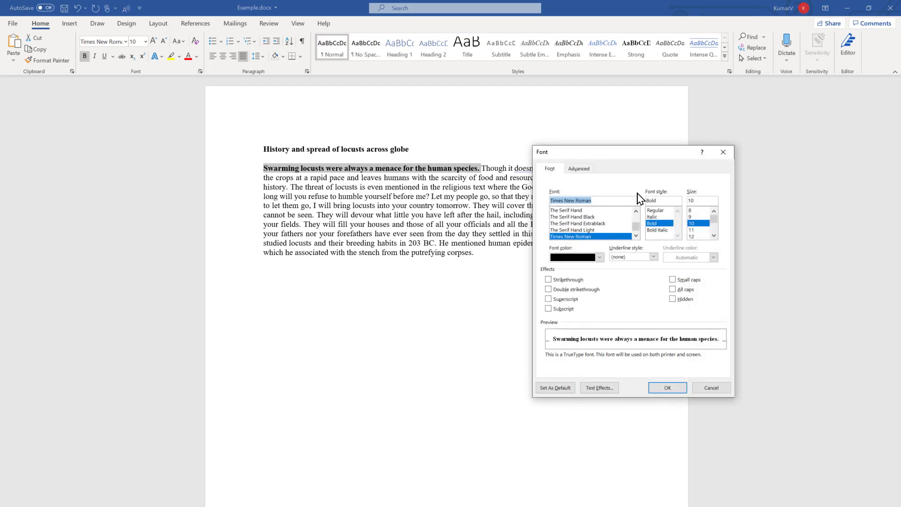
pyautogui.click(655, 211)
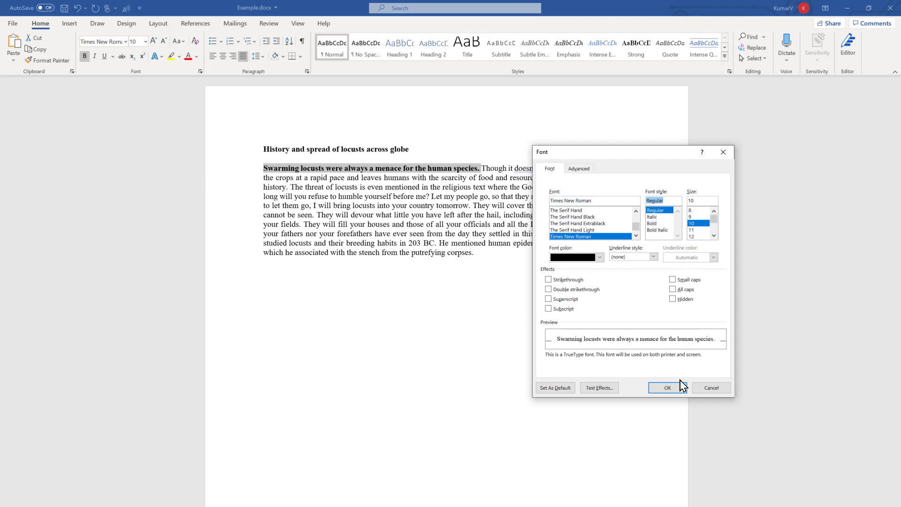
pyautogui.click(667, 388)
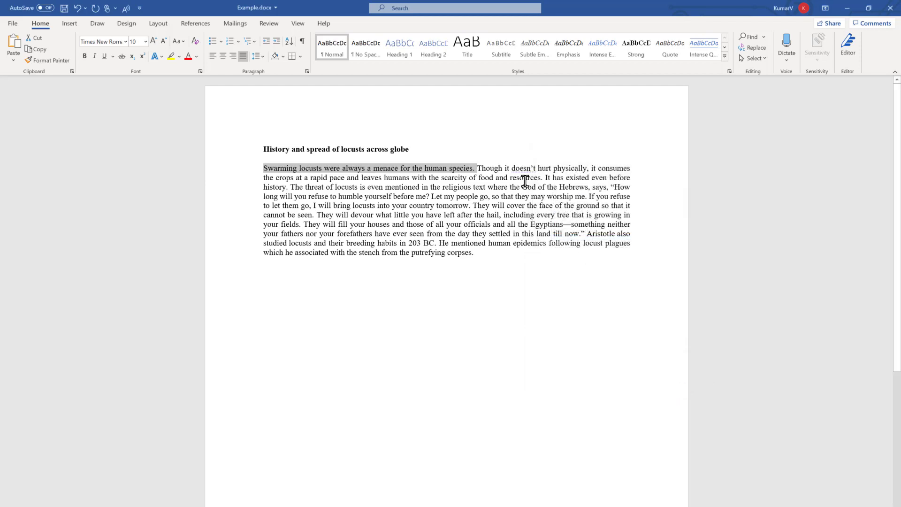
pyautogui.moveTo(477, 169); pyautogui.dragTo(262, 167)
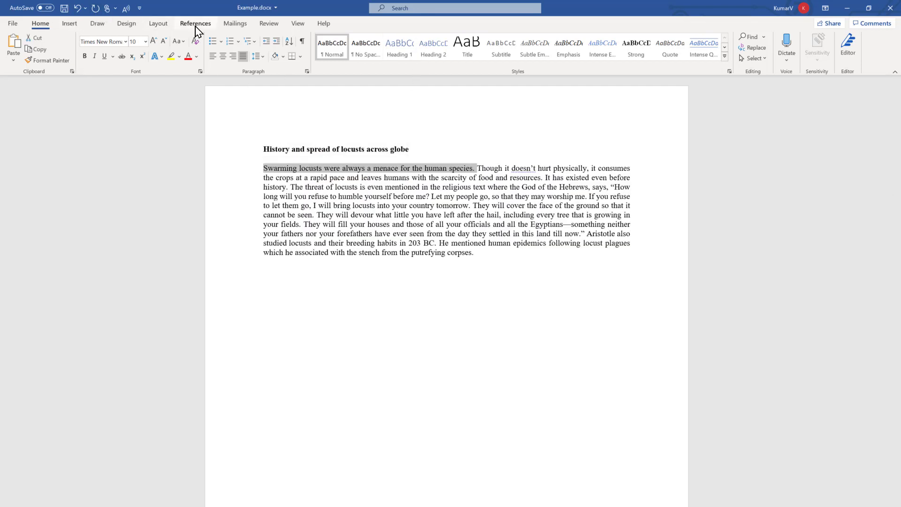
# Step: Reselect the first sentence and apply Bold through a 'bold' search in the title bar
pyautogui.click(435, 170)
pyautogui.click(470, 147)
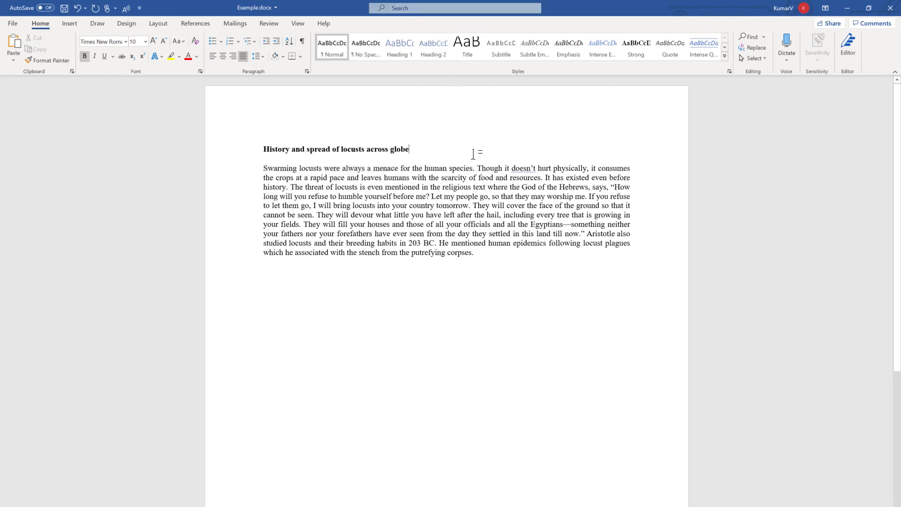
pyautogui.moveTo(475, 170); pyautogui.dragTo(279, 169)
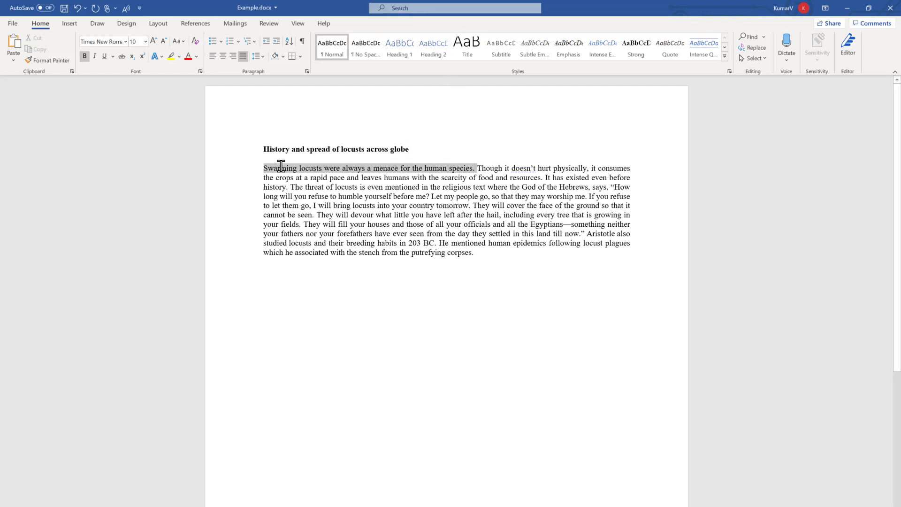
pyautogui.click(400, 8)
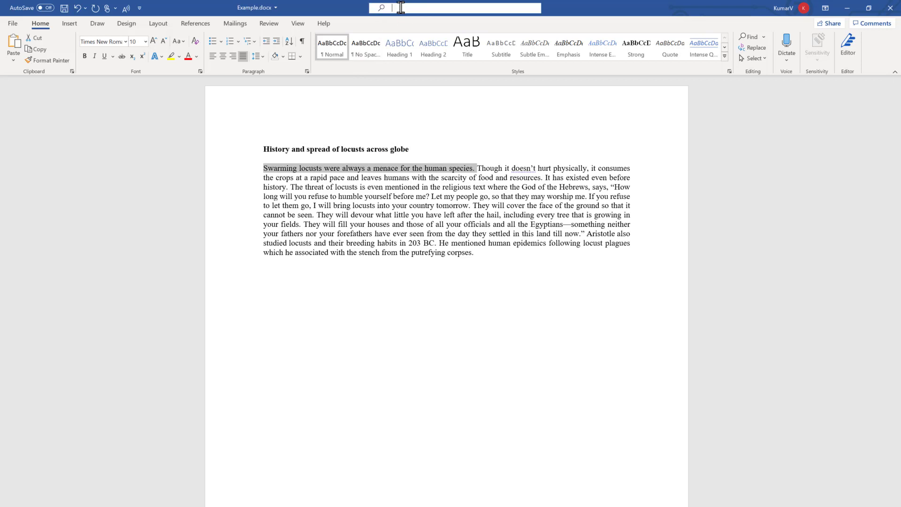
pyautogui.write('bold')
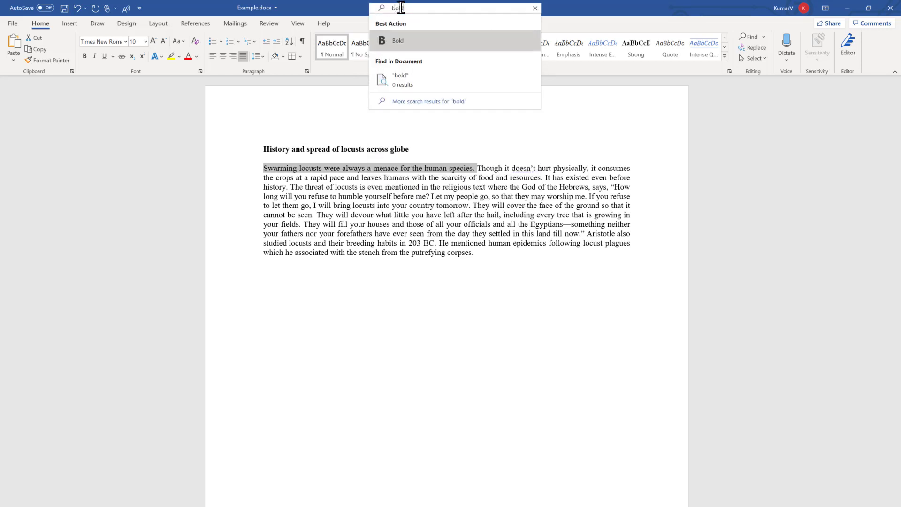
pyautogui.click(406, 46)
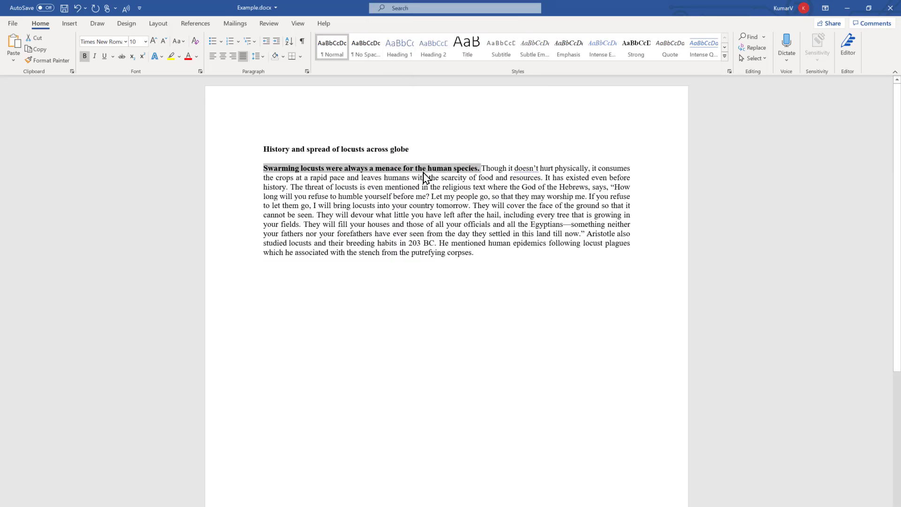
# Step: Search 'bold' again to turn bold off, then deselect the sentence
pyautogui.click(417, 11)
pyautogui.write('bold')
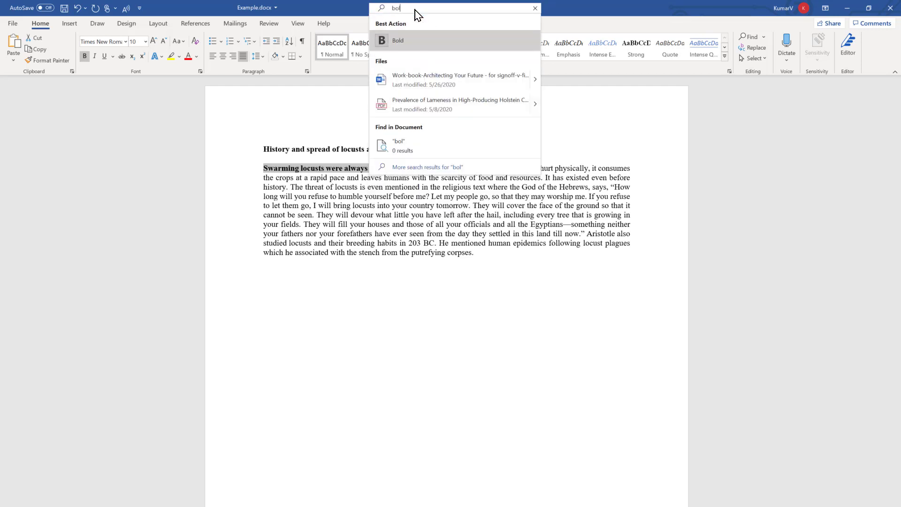
pyautogui.click(409, 43)
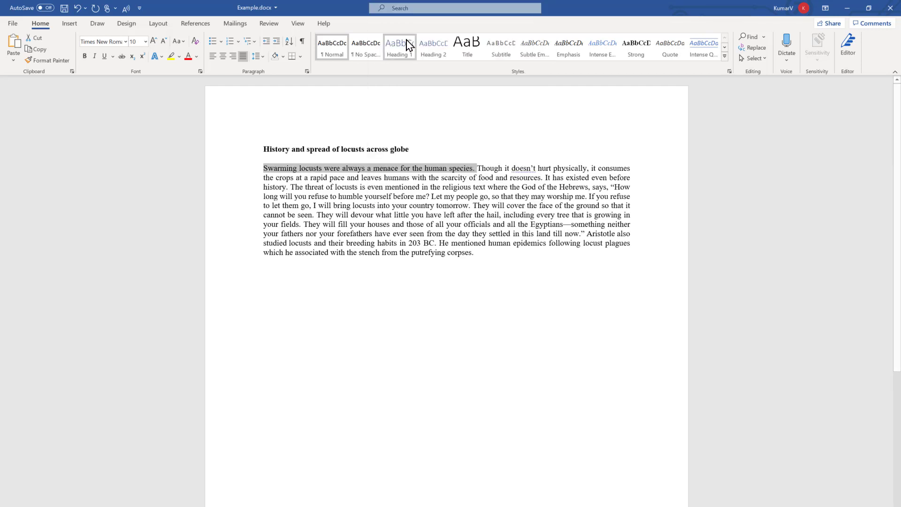
pyautogui.click(474, 171)
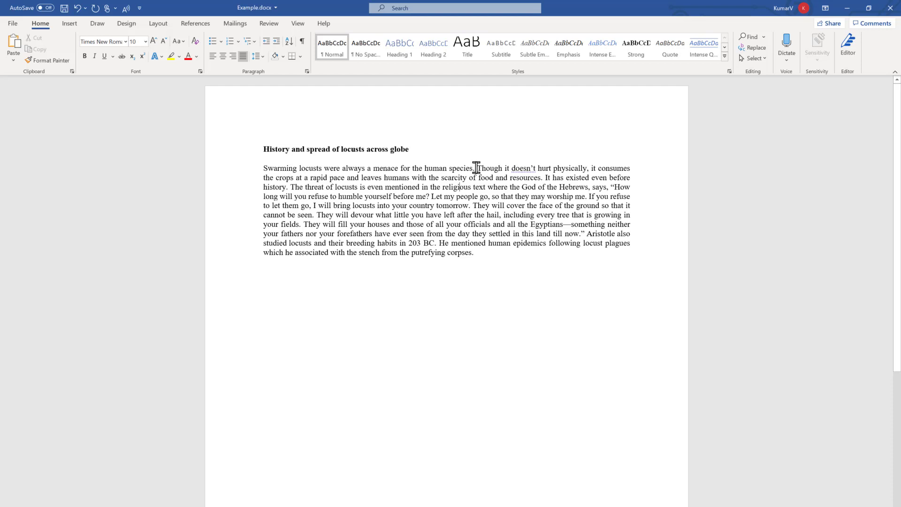
pyautogui.moveTo(476, 167); pyautogui.dragTo(265, 169)
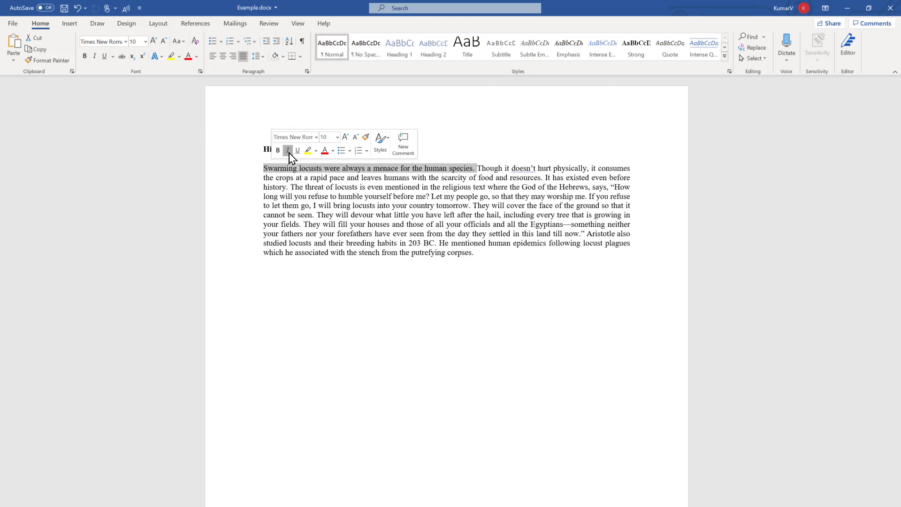
pyautogui.click(288, 151)
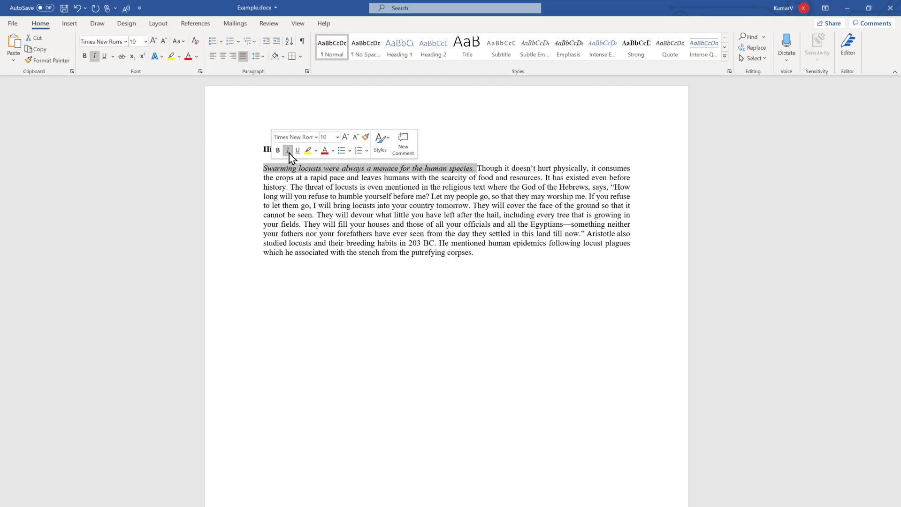
pyautogui.click(288, 151)
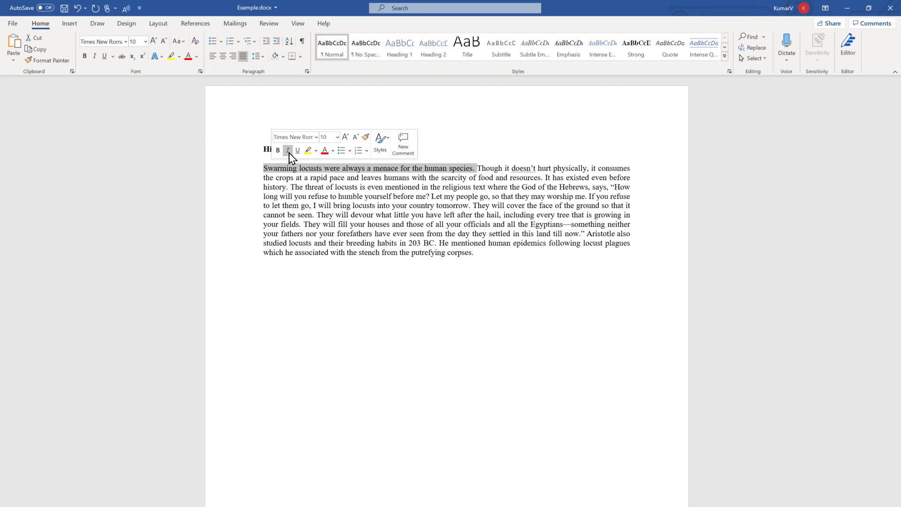
pyautogui.keyDown('ctrl'); pyautogui.click(280, 167); pyautogui.keyUp('ctrl')
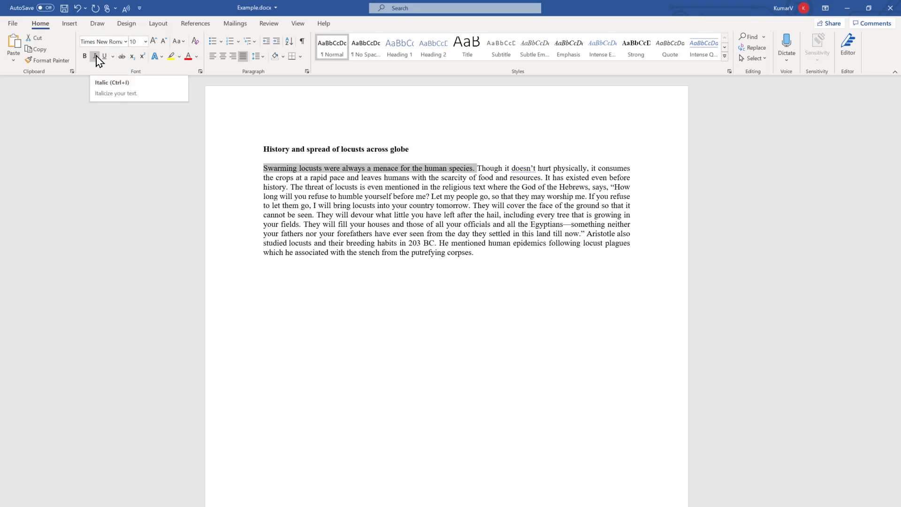
pyautogui.click(96, 56)
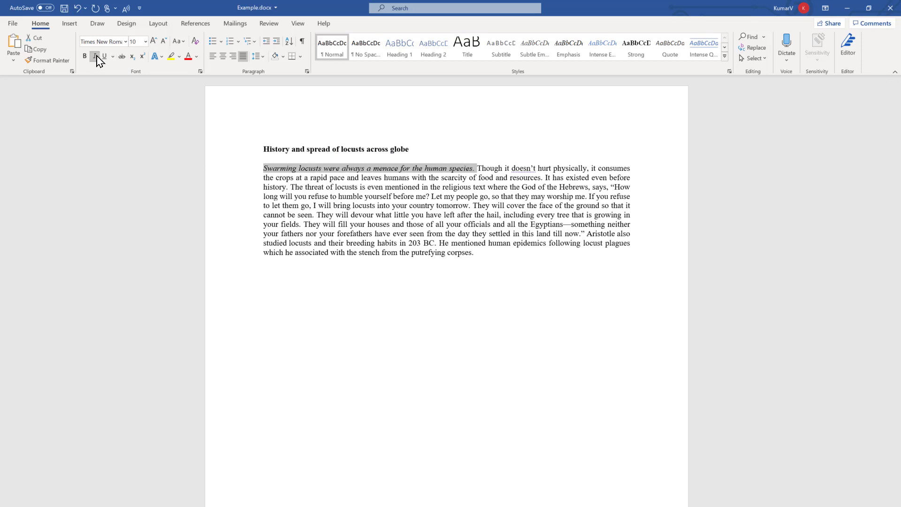
pyautogui.click(96, 57)
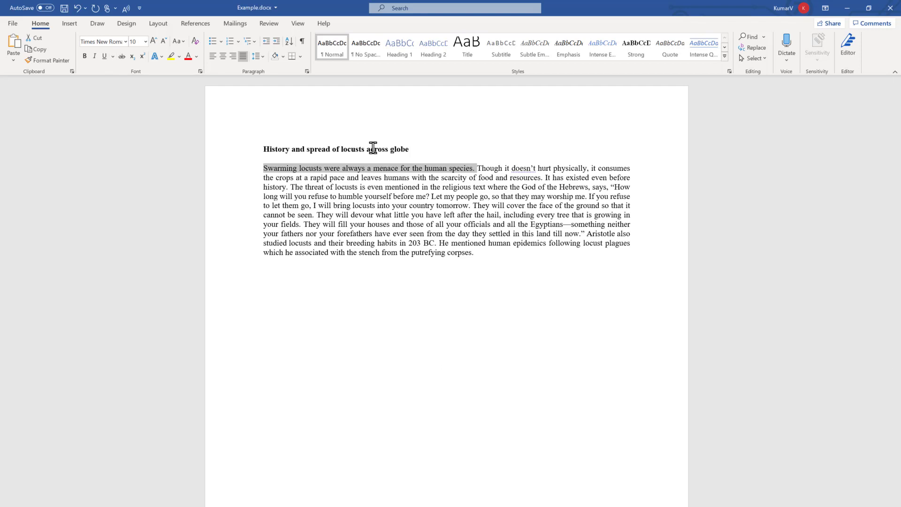
pyautogui.hotkey('ctrl', 'i')
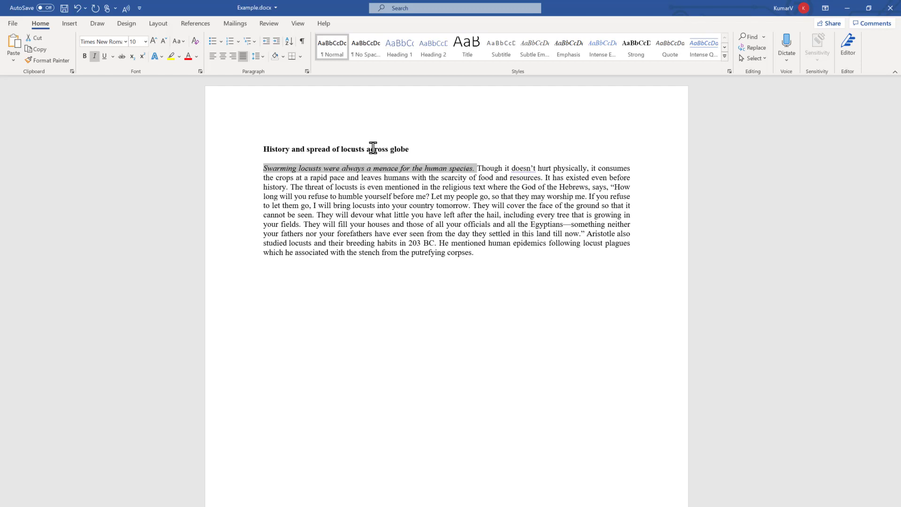
pyautogui.hotkey('ctrl', 'i')
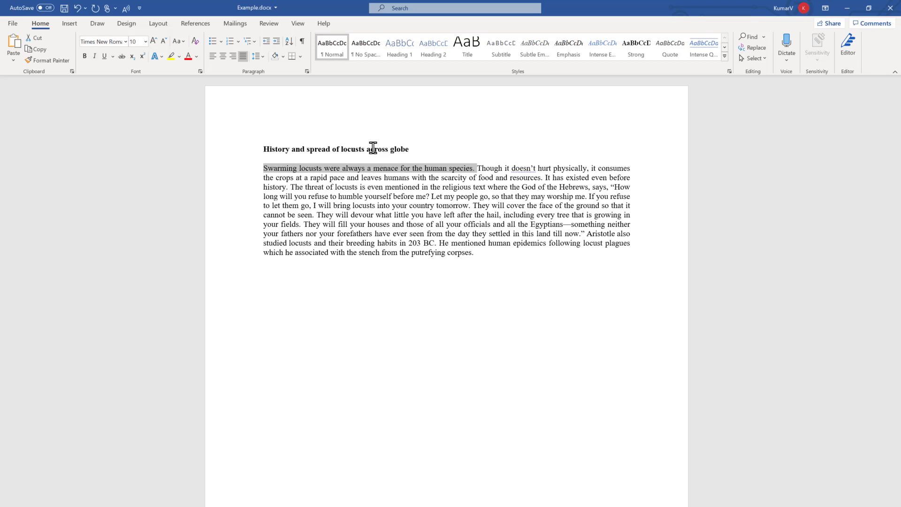
pyautogui.click(200, 72)
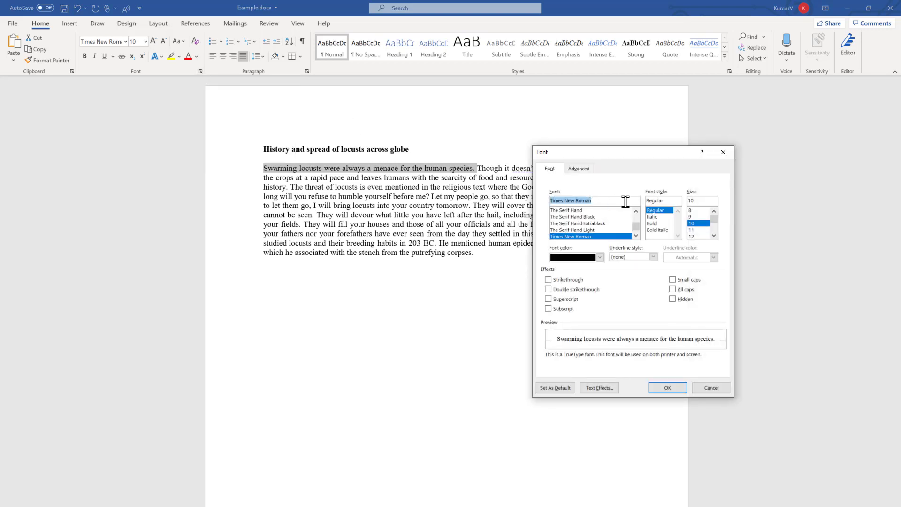
pyautogui.click(653, 217)
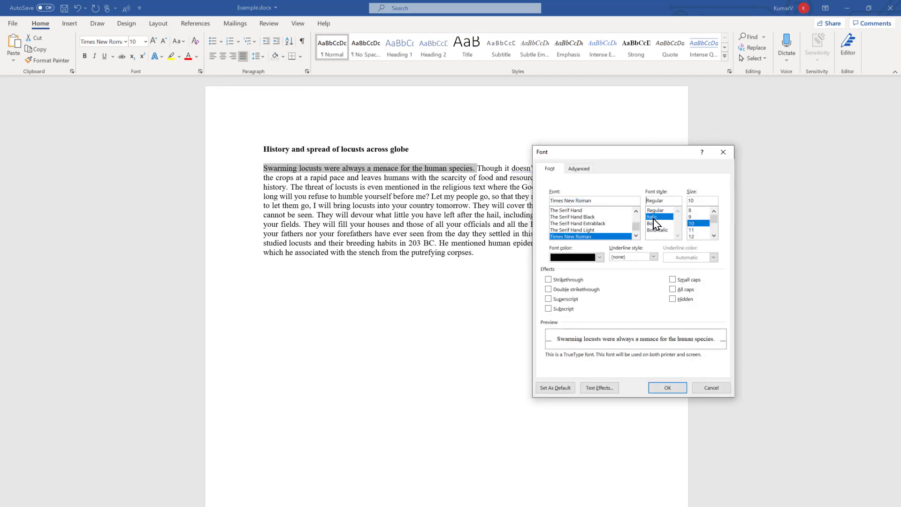
pyautogui.click(664, 389)
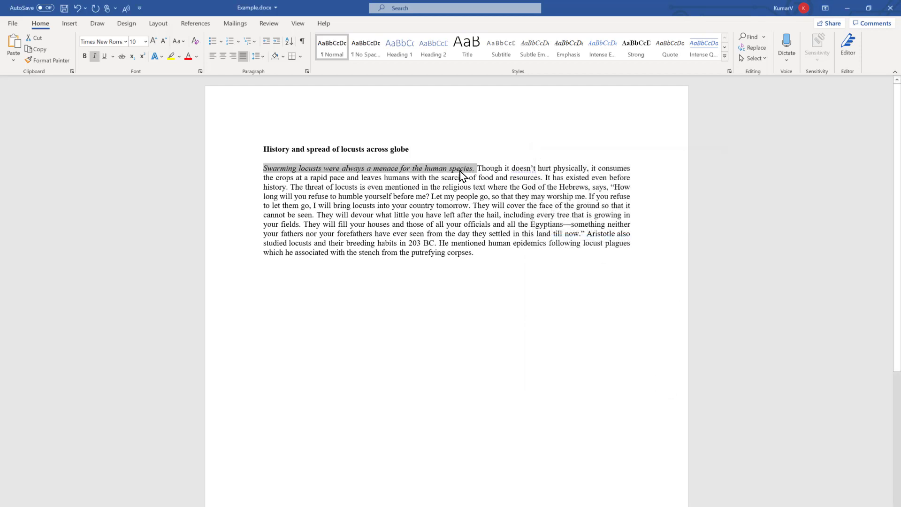
pyautogui.click(200, 71)
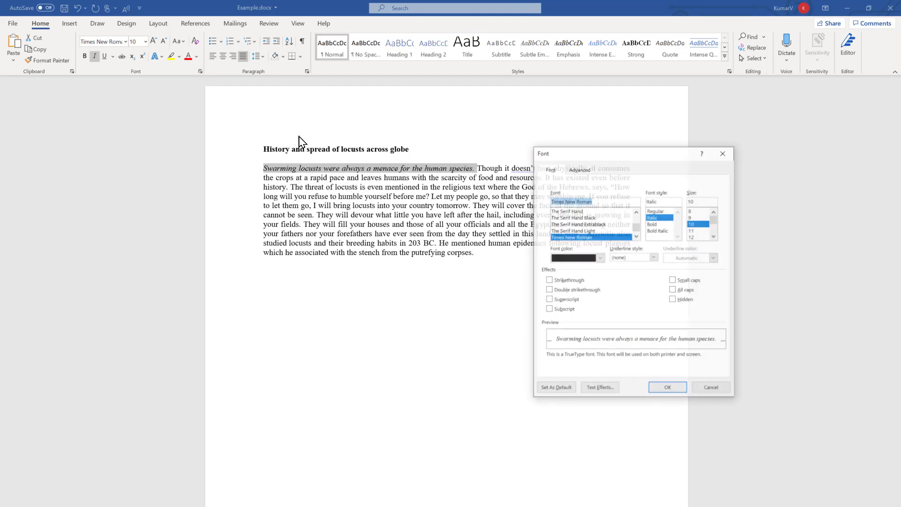
pyautogui.click(654, 210)
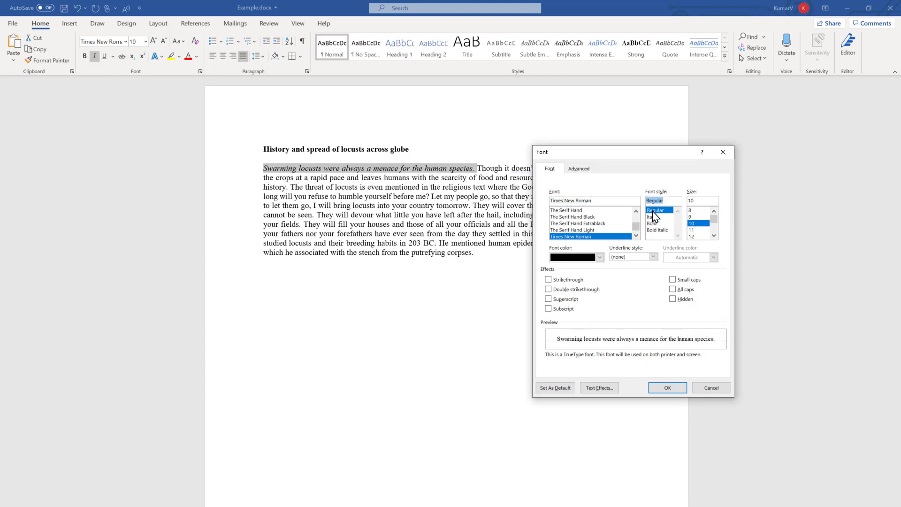
pyautogui.click(676, 388)
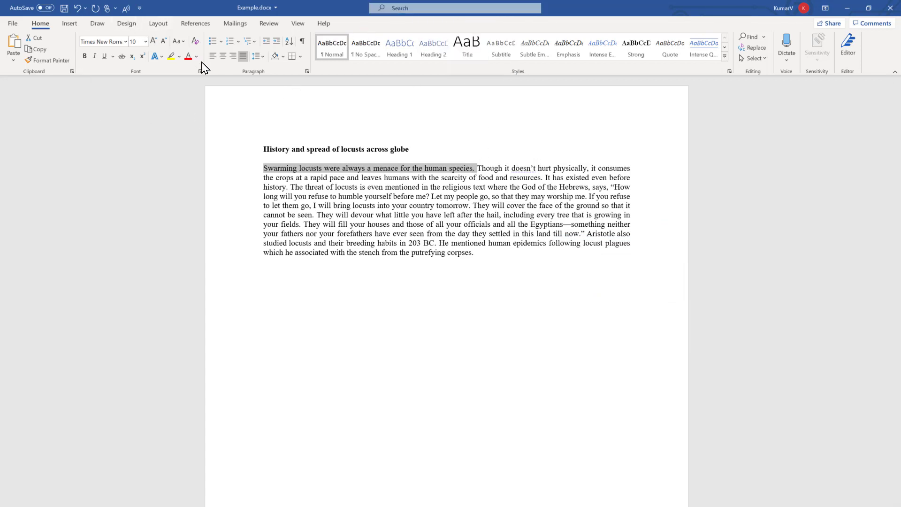
pyautogui.click(398, 9)
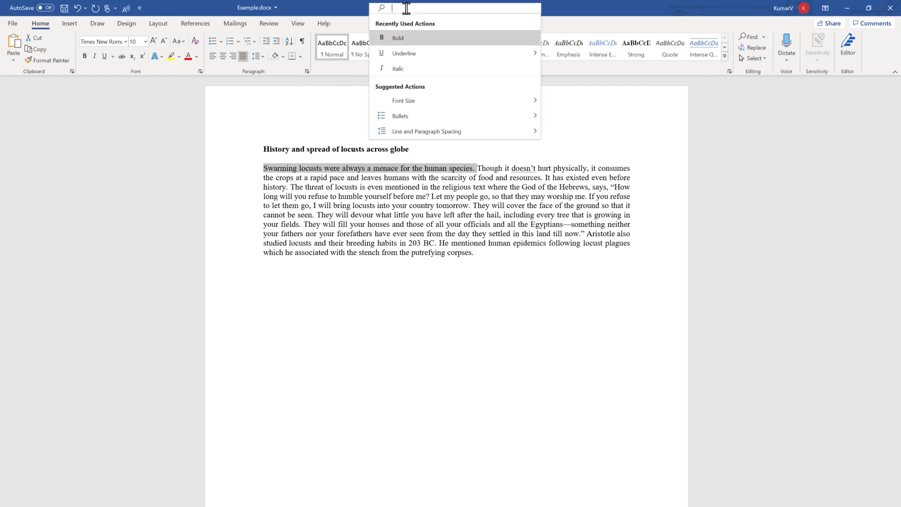
pyautogui.write('it')
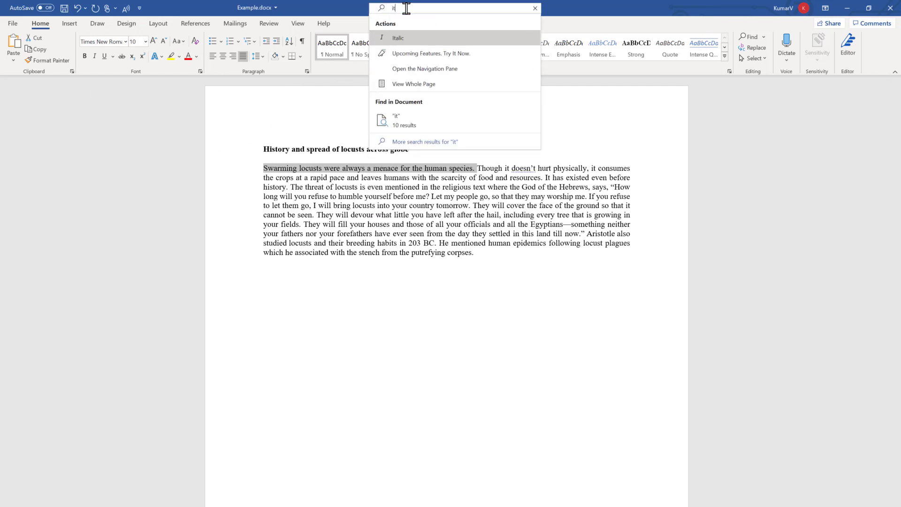
pyautogui.write('al')
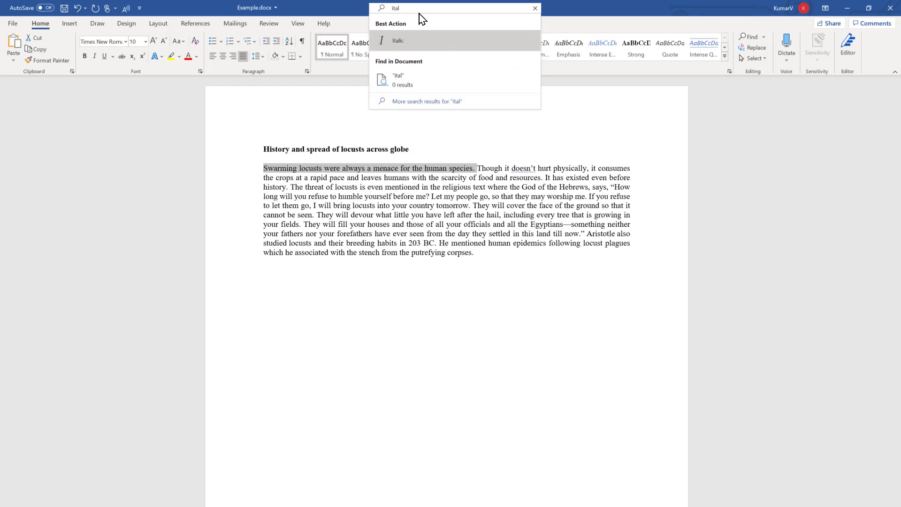
pyautogui.click(399, 41)
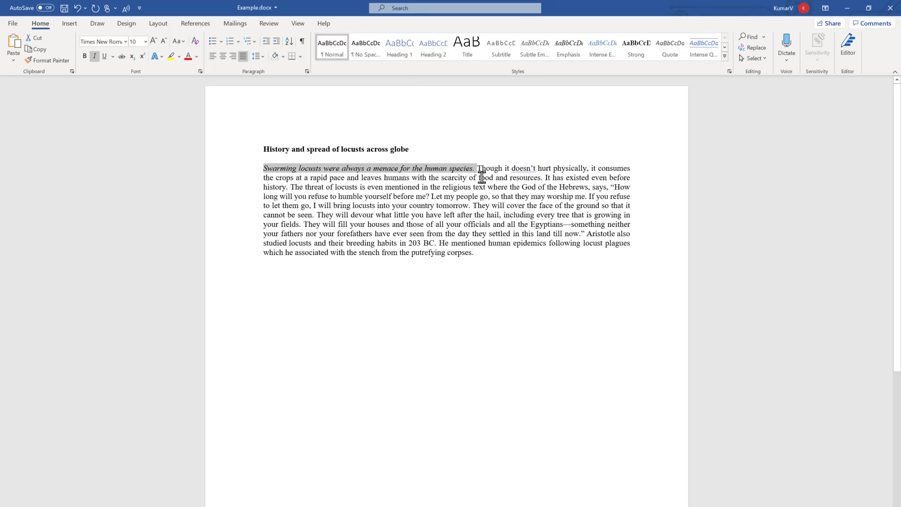
pyautogui.hotkey('alt', 'q')
pyautogui.write('ita')
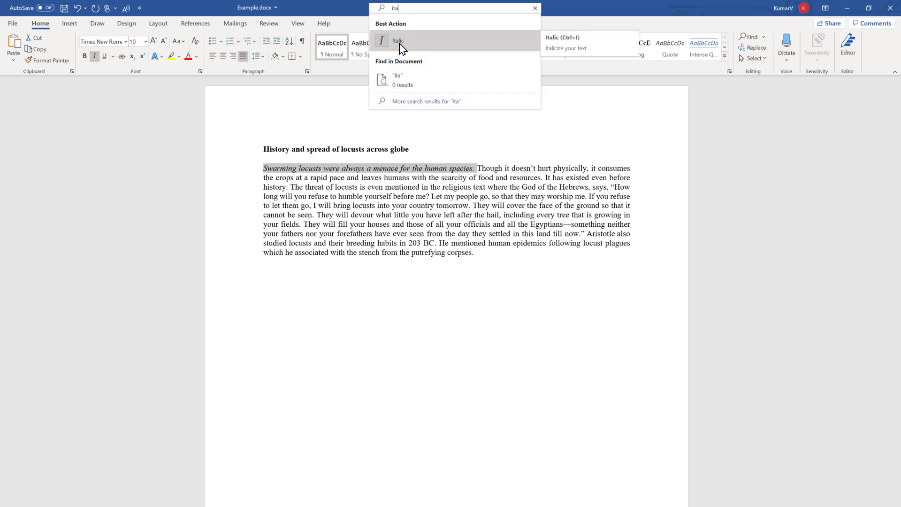
pyautogui.click(399, 41)
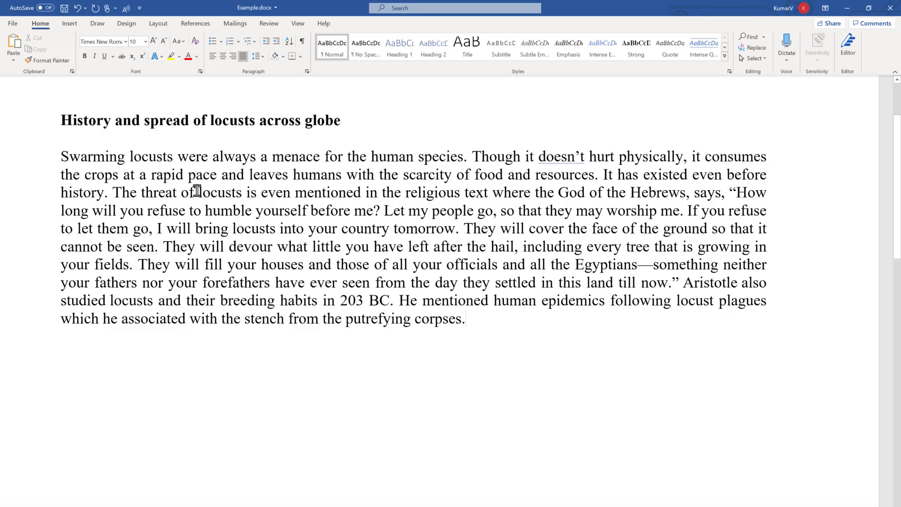
pyautogui.moveTo(472, 157); pyautogui.dragTo(93, 155)
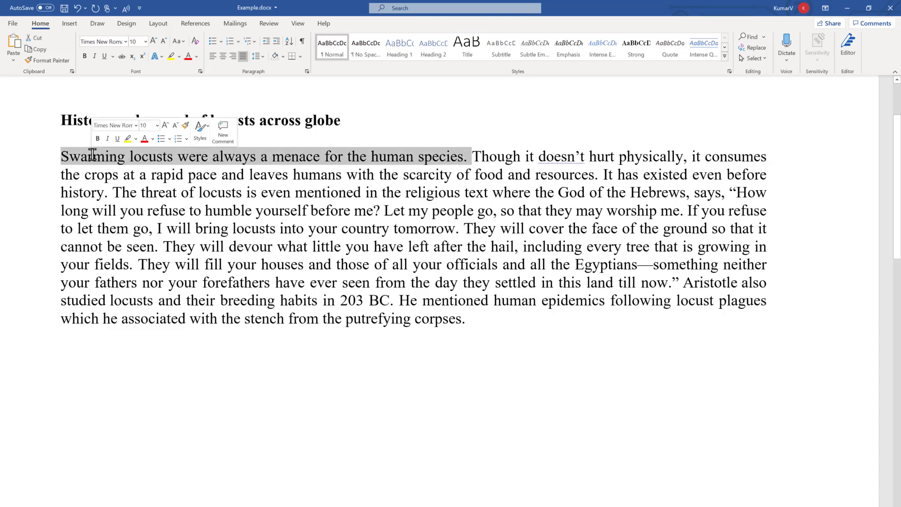
pyautogui.click(118, 139)
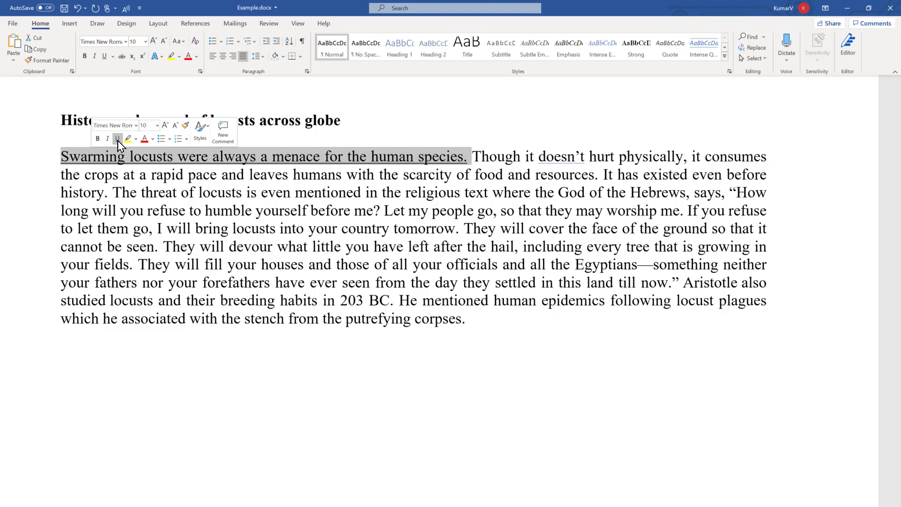
pyautogui.click(118, 140)
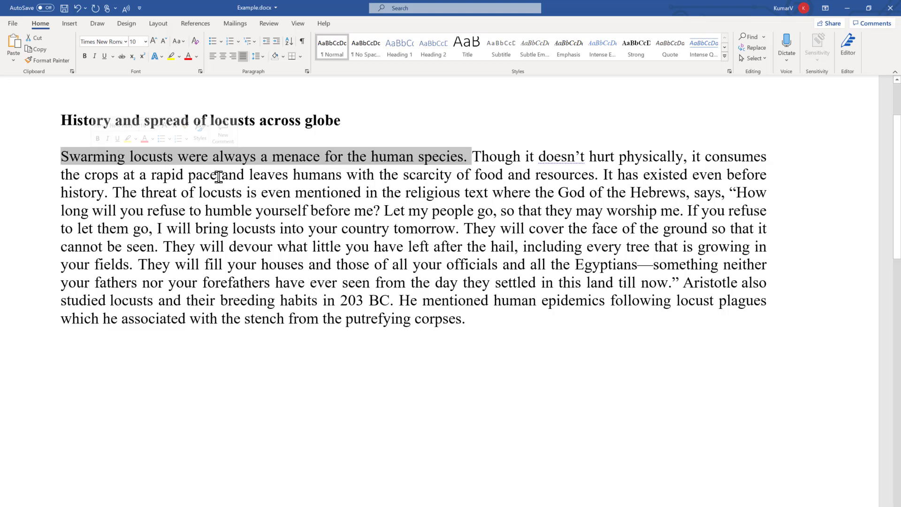
pyautogui.click(436, 180)
pyautogui.moveTo(471, 159); pyautogui.dragTo(94, 157)
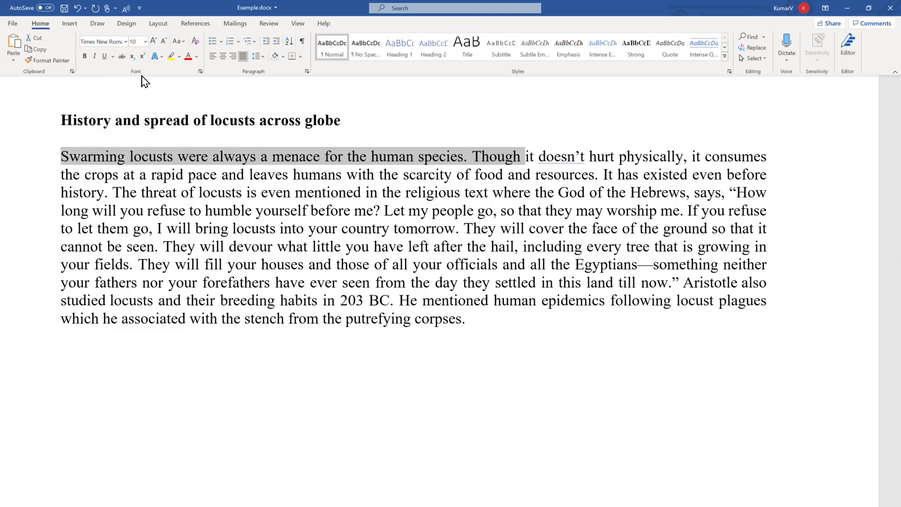
# Step: Underline the first sentence, then make the underline dashed and dark orange in the Font dialog
pyautogui.click(105, 58)
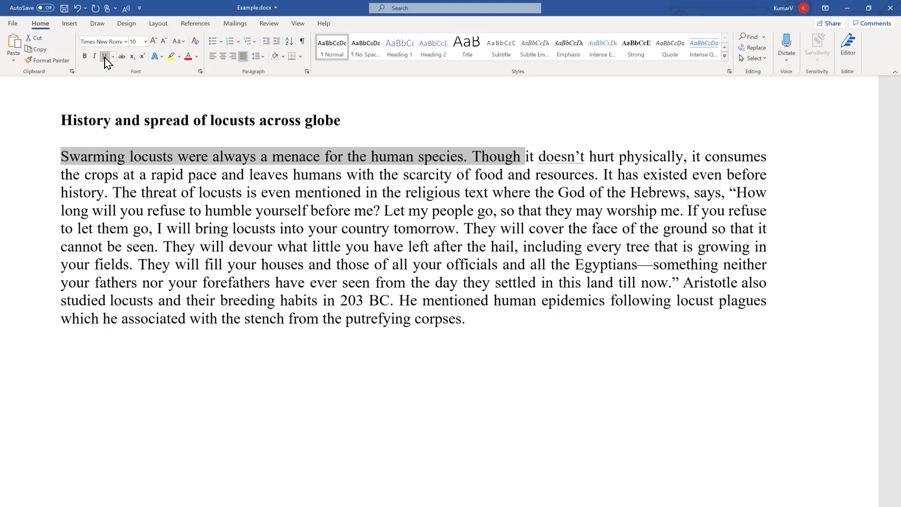
pyautogui.click(201, 72)
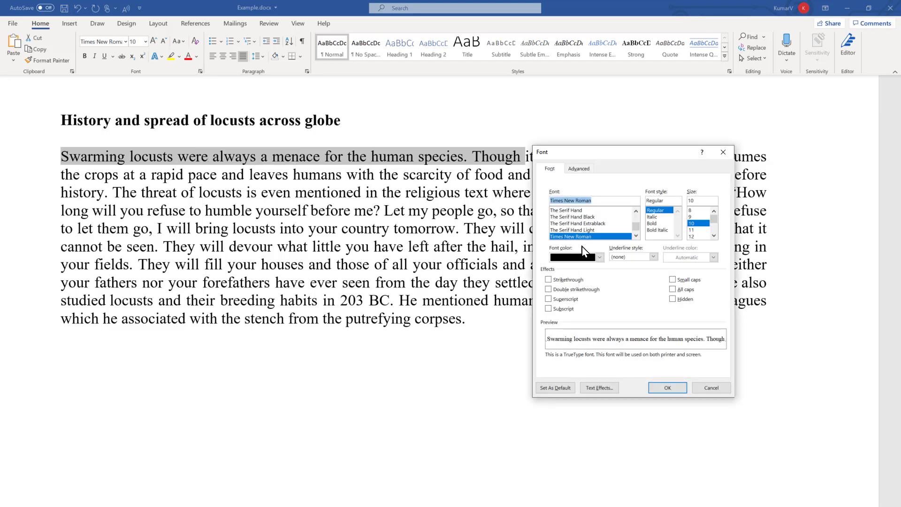
pyautogui.click(653, 257)
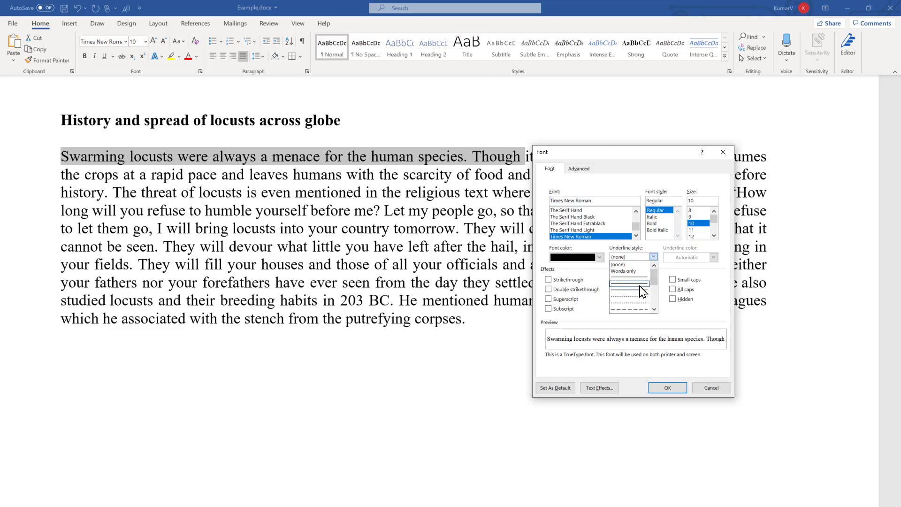
pyautogui.click(639, 310)
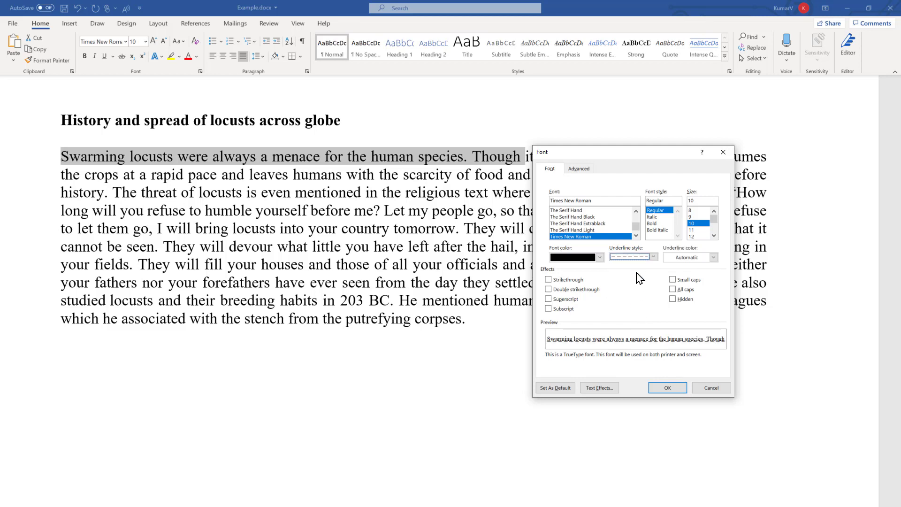
pyautogui.click(713, 257)
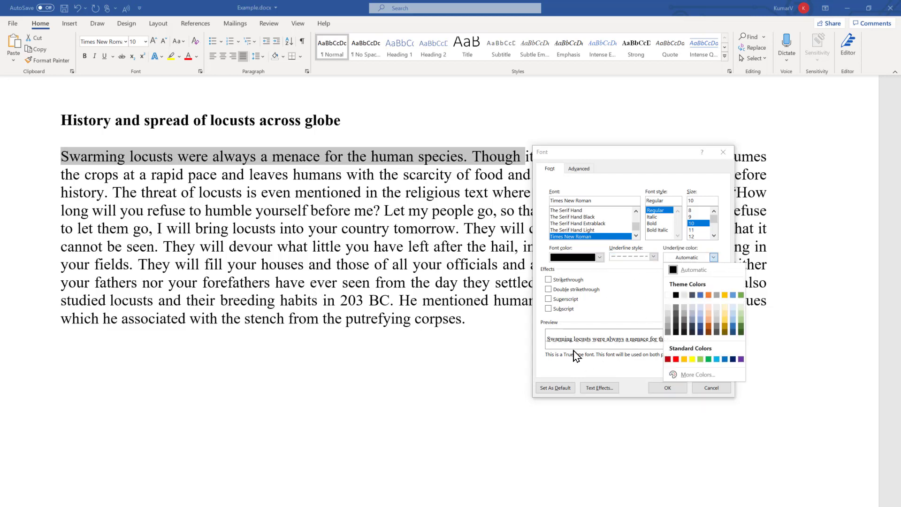
pyautogui.click(708, 325)
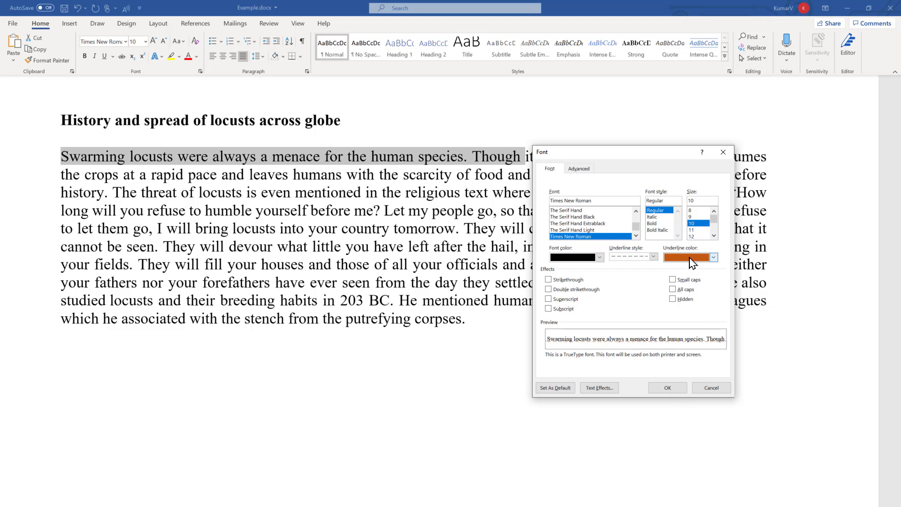
pyautogui.click(668, 390)
pyautogui.click(520, 211)
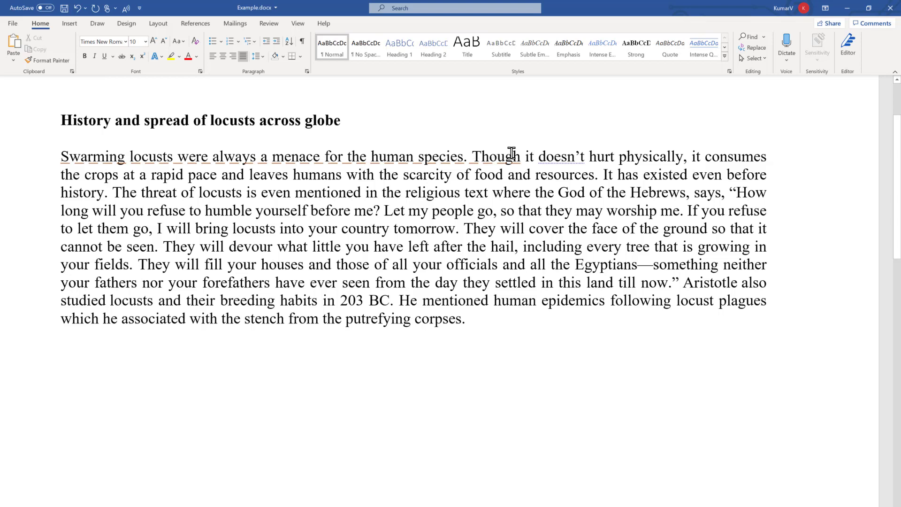
# Step: Recolour the underline of 'Swarming…species.' to dark blue via Underline Color
pyautogui.moveTo(471, 156); pyautogui.dragTo(88, 158)
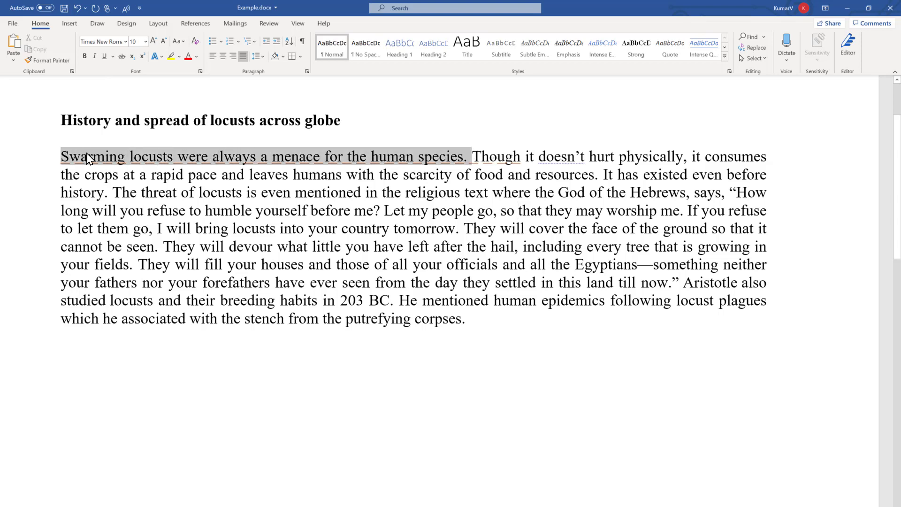
pyautogui.click(113, 56)
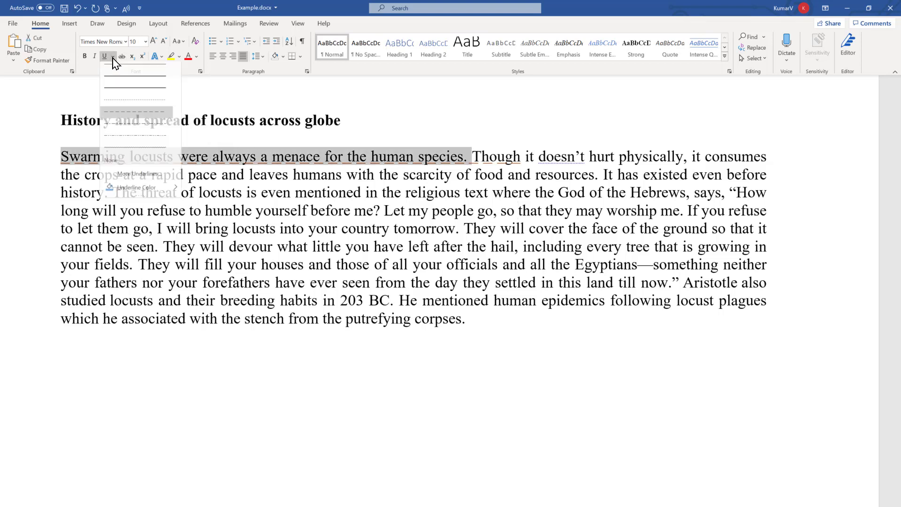
pyautogui.moveTo(162, 193)
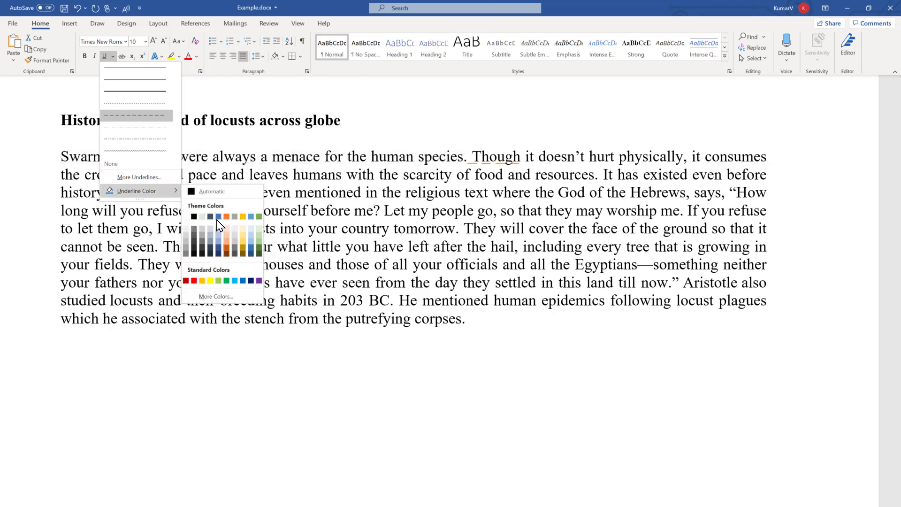
pyautogui.click(218, 218)
pyautogui.click(432, 163)
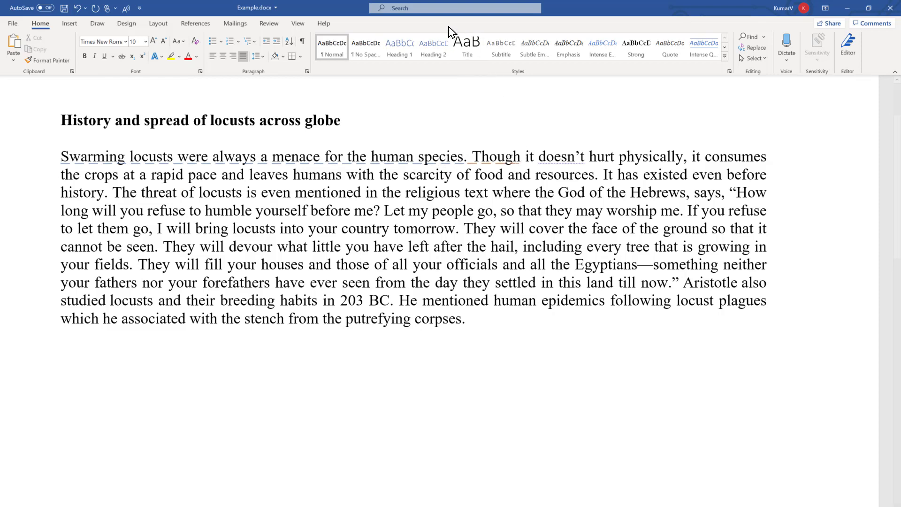
# Step: Reselect the first sentence and run Underline from the Tell Me search
pyautogui.click(428, 12)
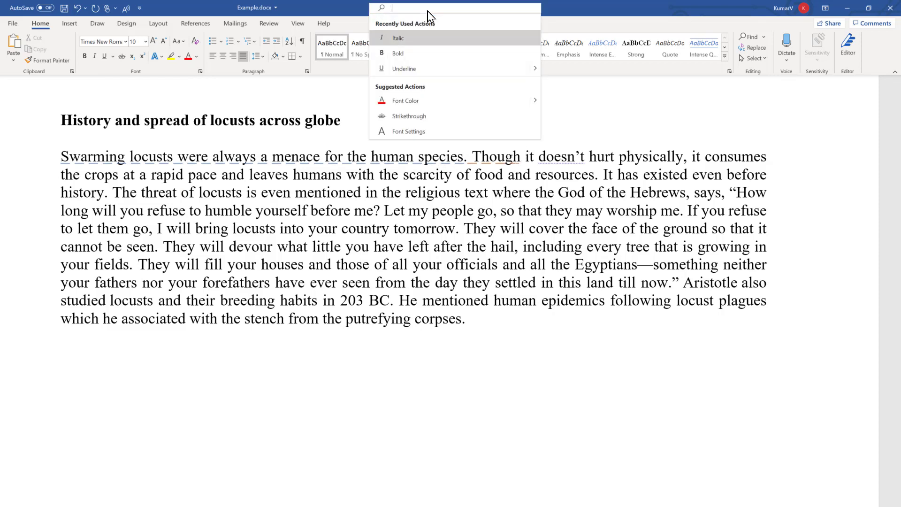
pyautogui.moveTo(472, 161); pyautogui.dragTo(81, 160)
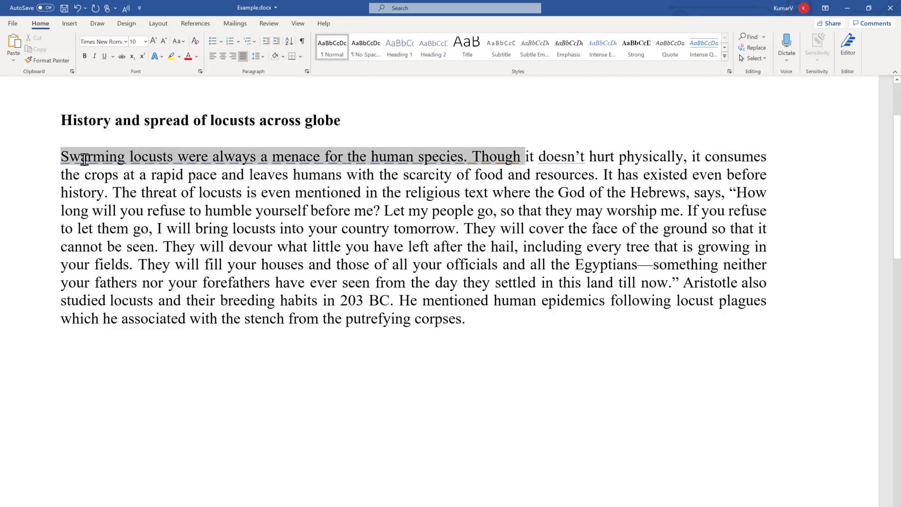
pyautogui.click(392, 14)
pyautogui.write('underli')
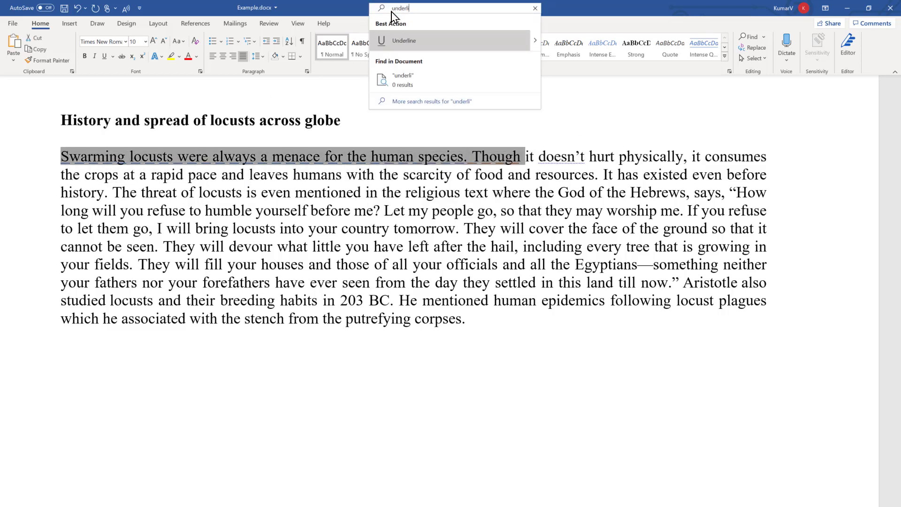
pyautogui.write('ne')
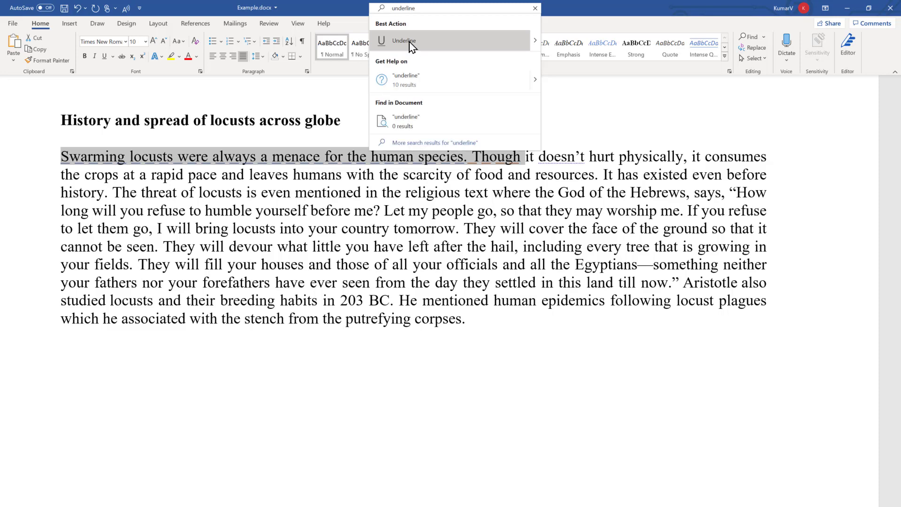
pyautogui.click(411, 47)
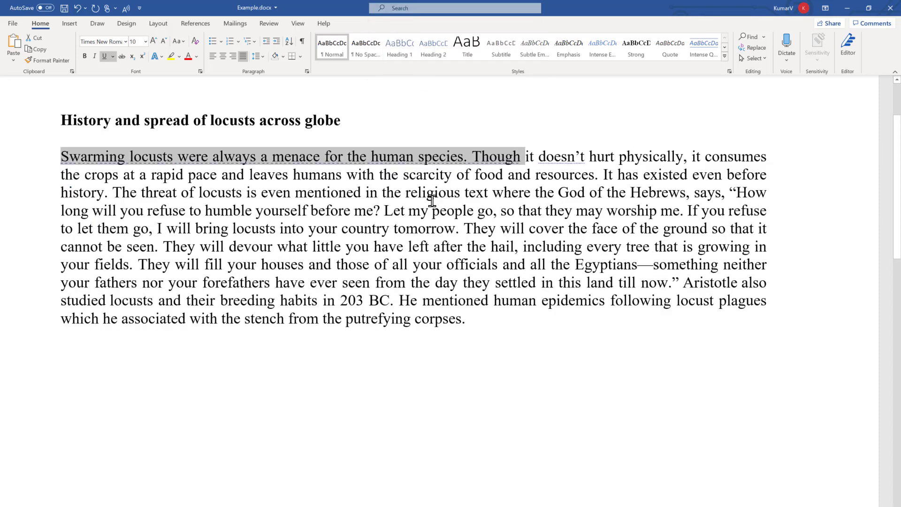
pyautogui.click(431, 201)
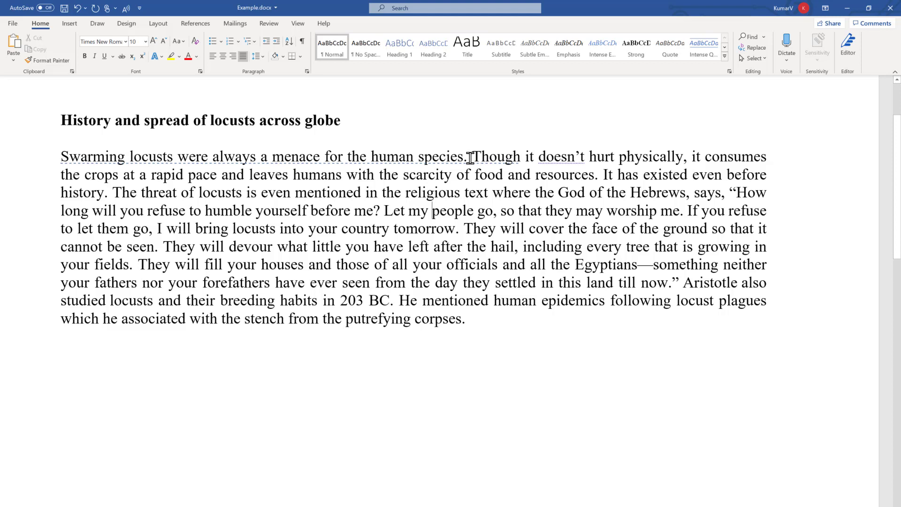
# Step: Reselect the sentence through 'Though' and search 'underline' again to remove the underline
pyautogui.doubleClick(470, 157)
pyautogui.keyDown('shift'); pyautogui.click(125, 154); pyautogui.keyUp('shift')
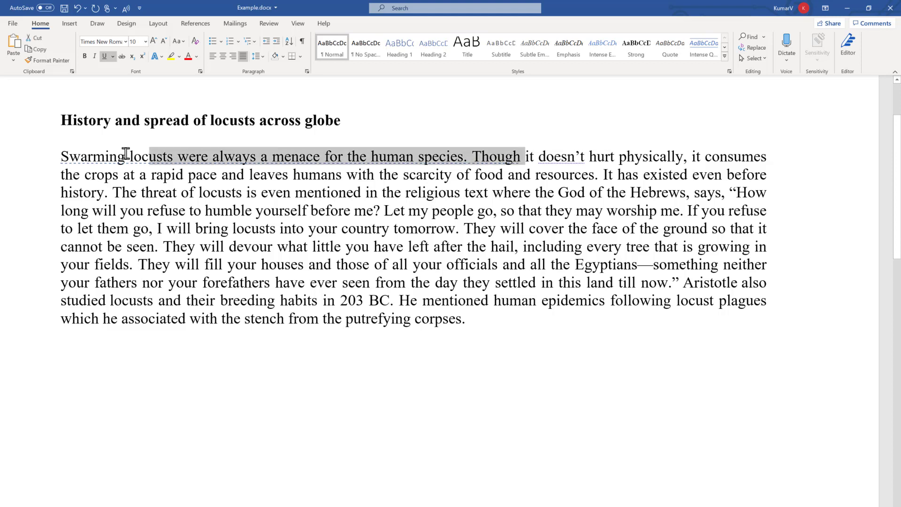
pyautogui.click(405, 8)
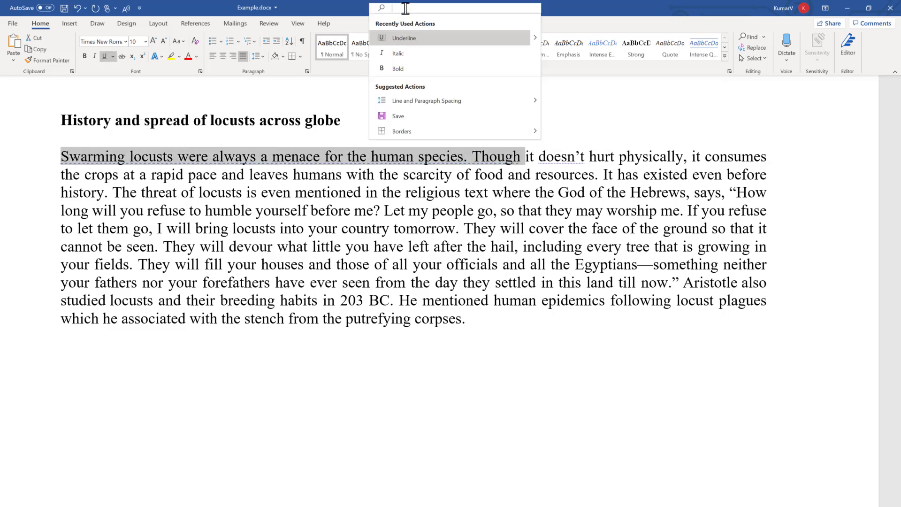
pyautogui.write('underlin')
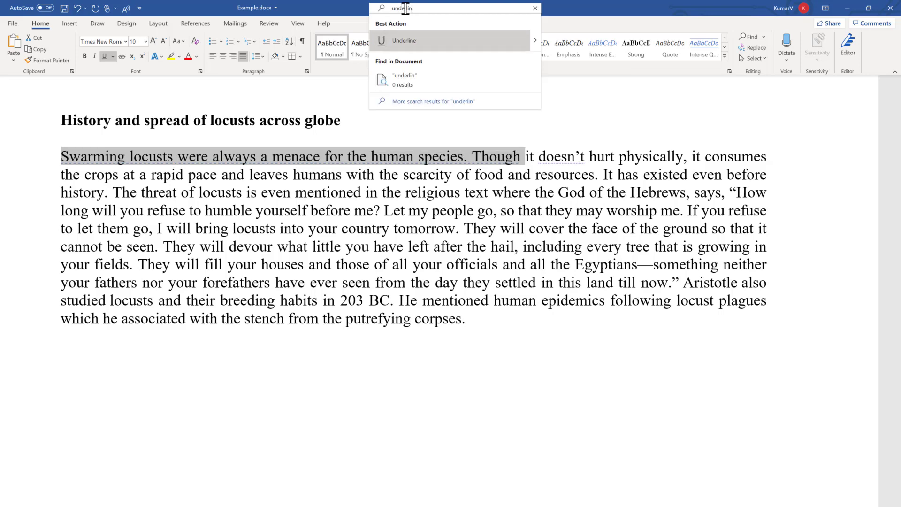
pyautogui.click(418, 38)
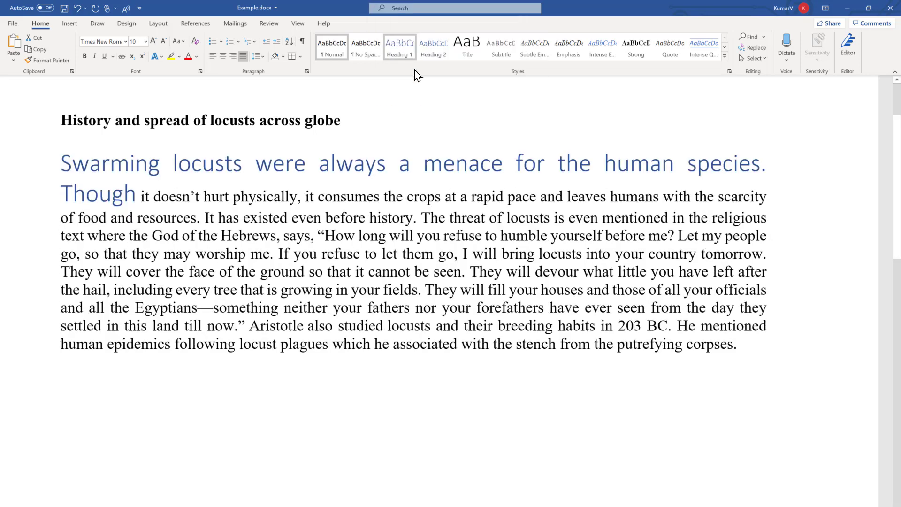
pyautogui.click(443, 228)
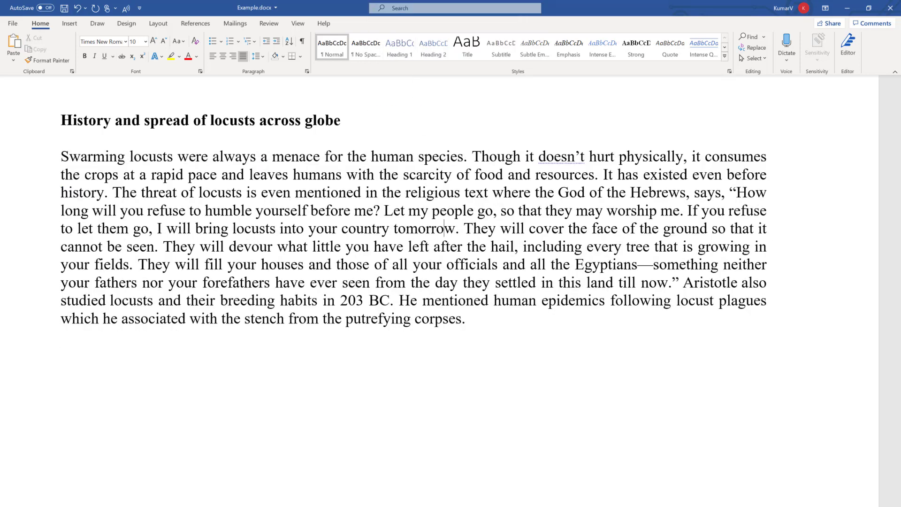